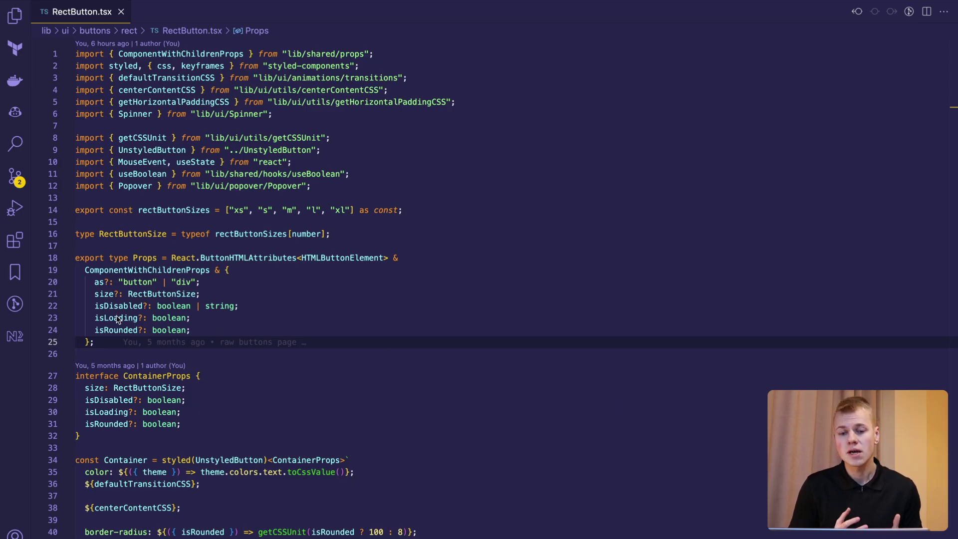
Step: Examine the isDisabled prop's allowed types and the setAnchor ref on the container
double_click(118, 305)
double_click(180, 305)
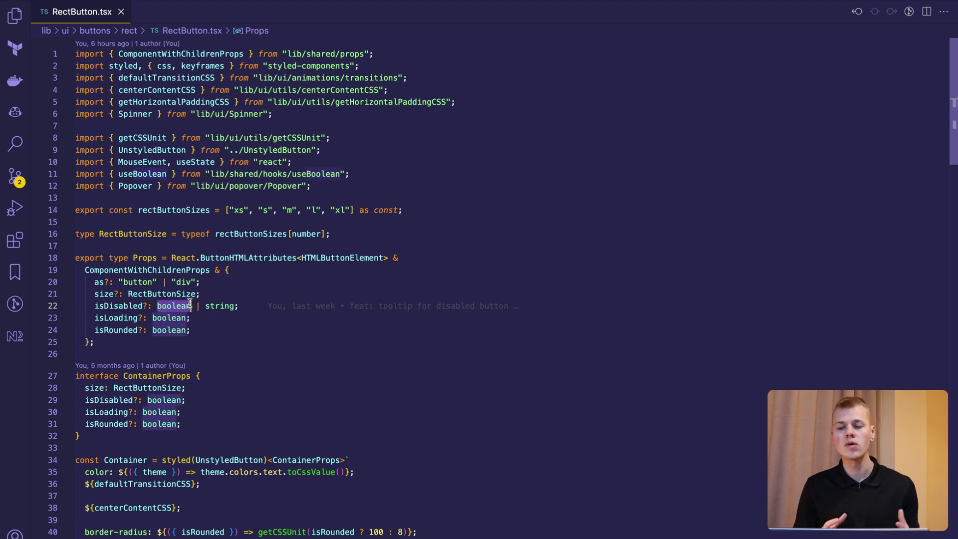
double_click(220, 305)
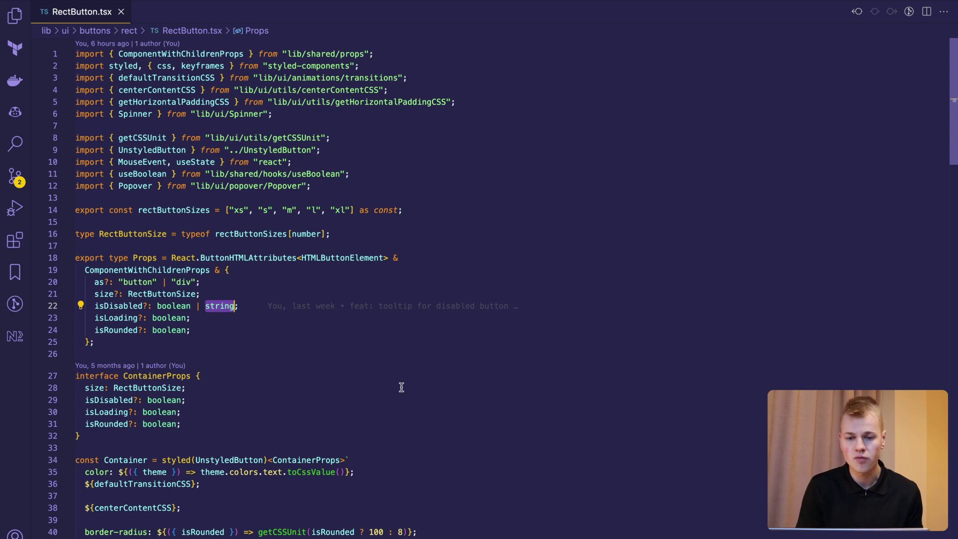
double_click(150, 369)
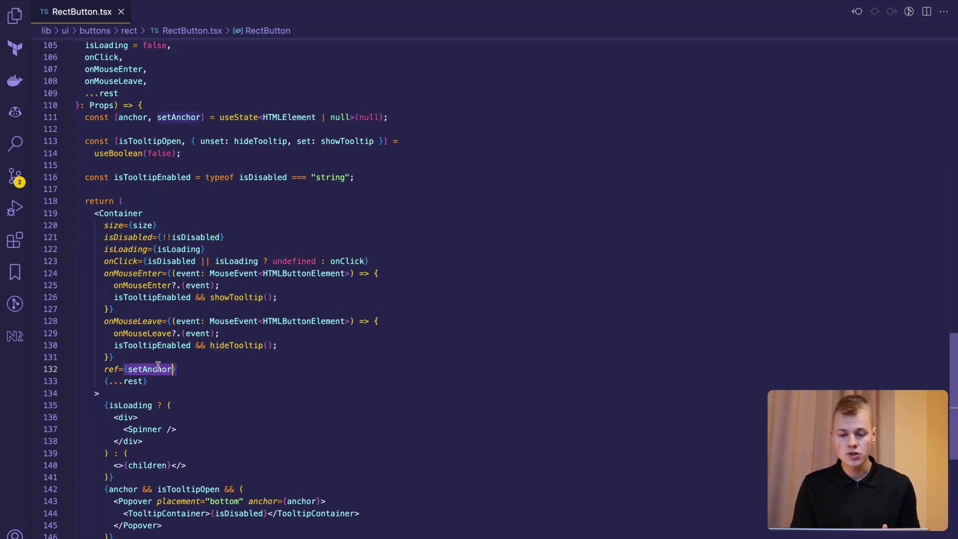
Step: Trace the anchor and isTooltipOpen state and the showTooltip setter from useBoolean
left_click(148, 141)
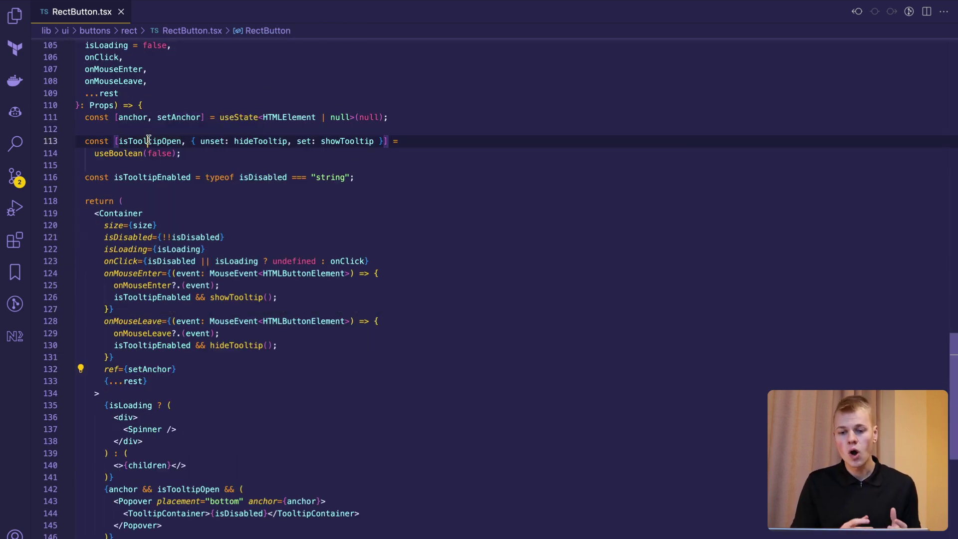
double_click(143, 117)
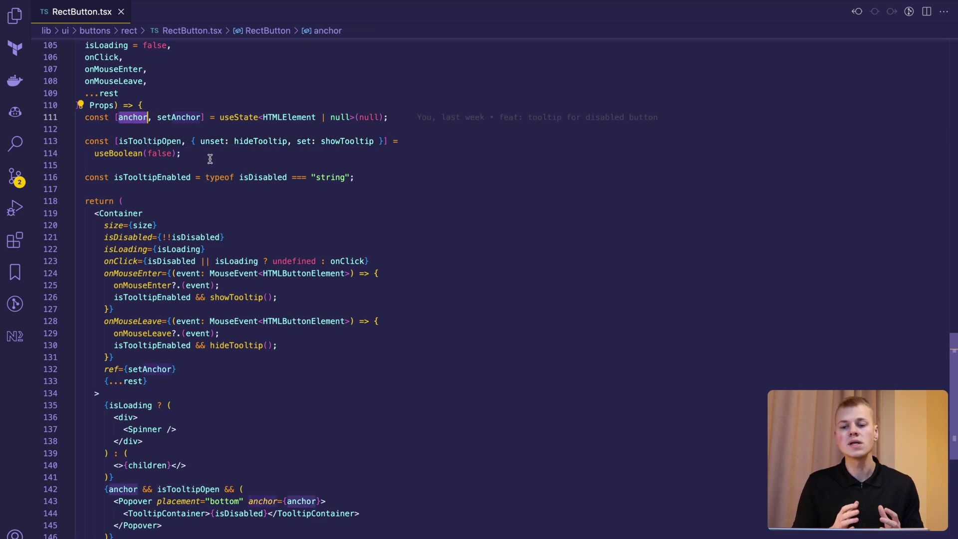
double_click(123, 154)
double_click(149, 141)
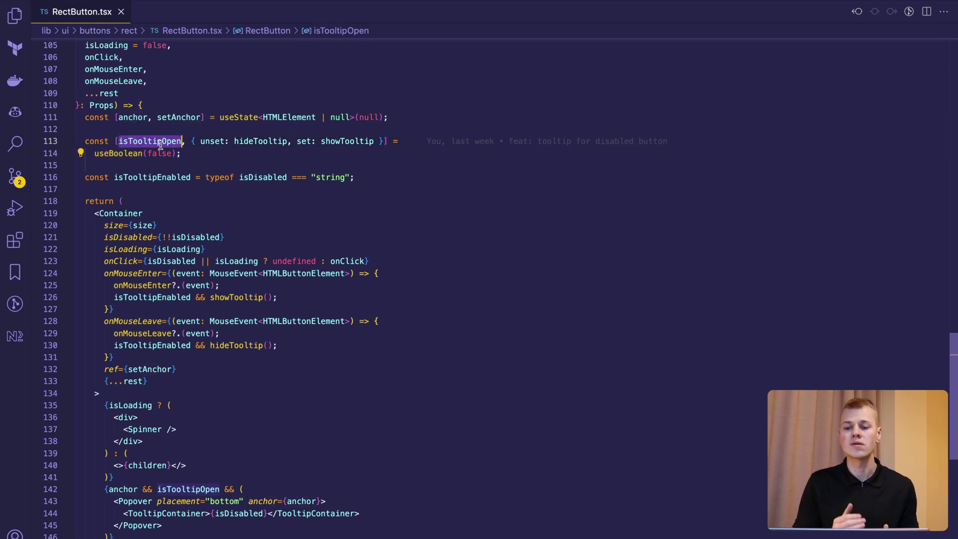
double_click(268, 141)
double_click(346, 141)
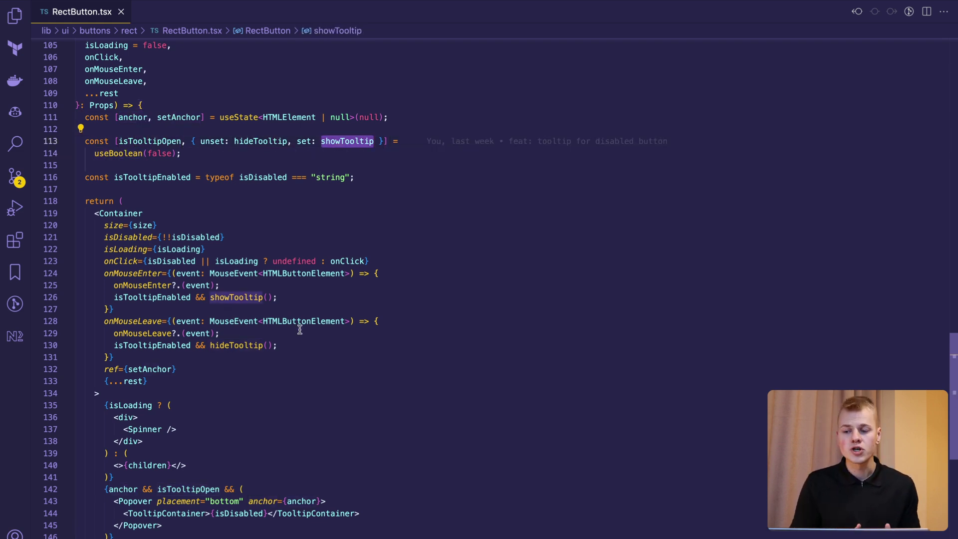
Step: Review isTooltipEnabled, the mouse-enter and mouse-leave handlers, and Popover's type info
double_click(137, 297)
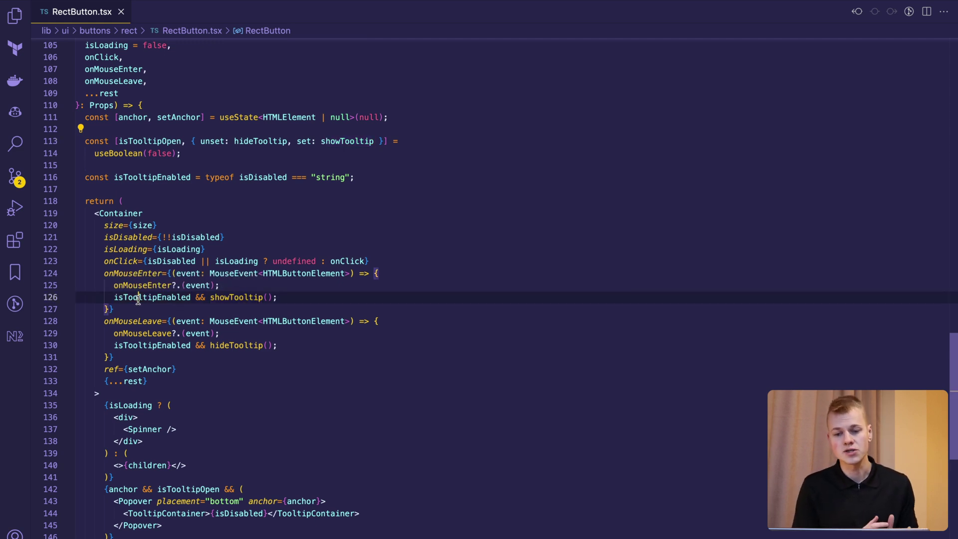
double_click(236, 297)
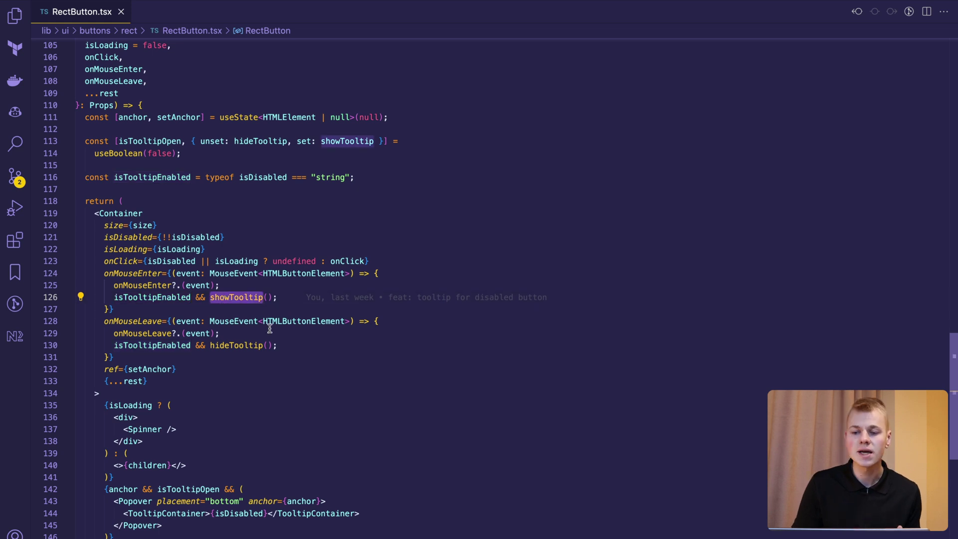
double_click(134, 321)
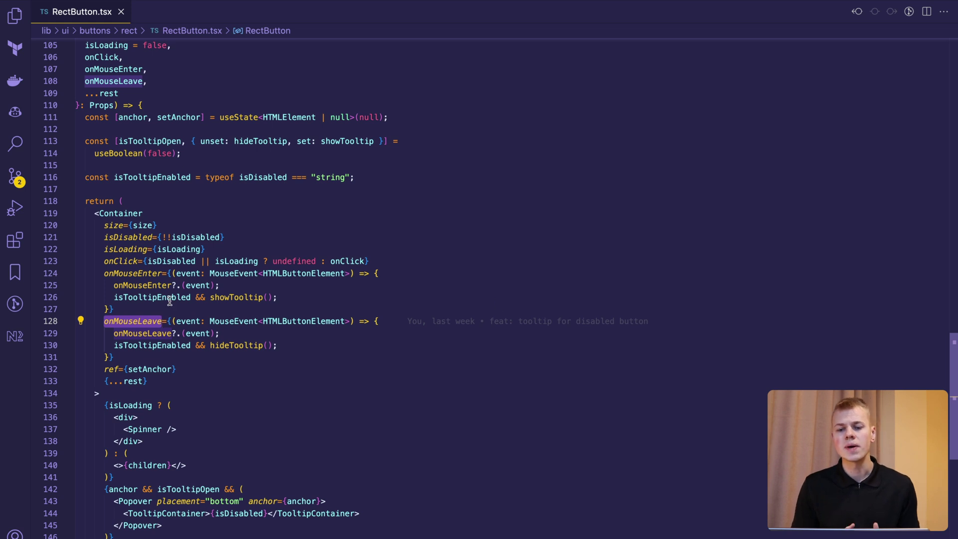
double_click(140, 502)
mouse_move(135, 501)
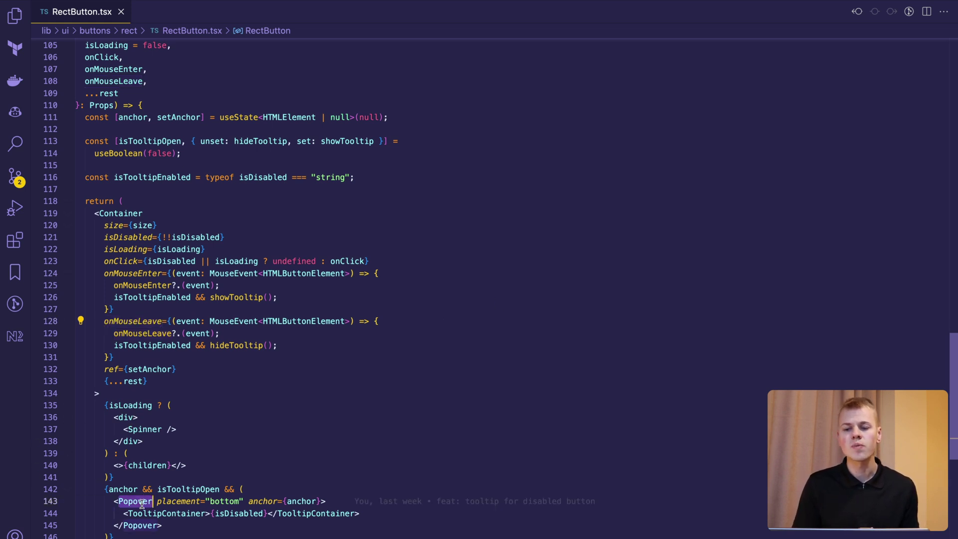
Step: Check the TooltipContainer background style, then the Disabled button's tooltip demo
left_click(150, 514, "ctrl")
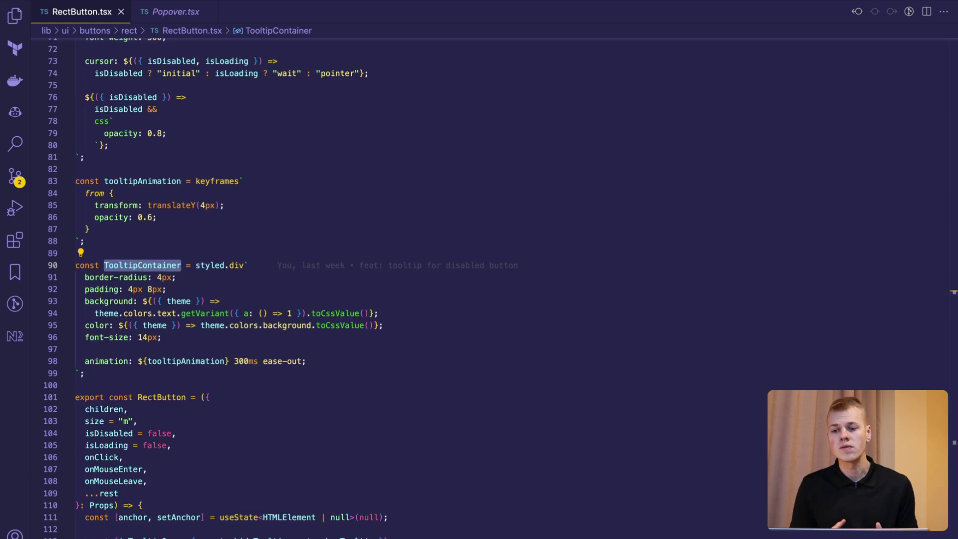
double_click(112, 301)
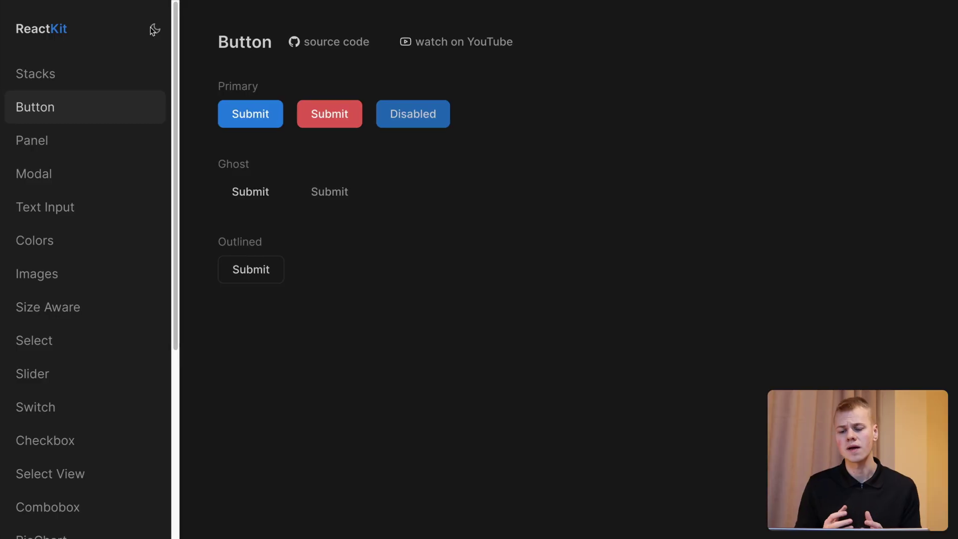
left_click(155, 28)
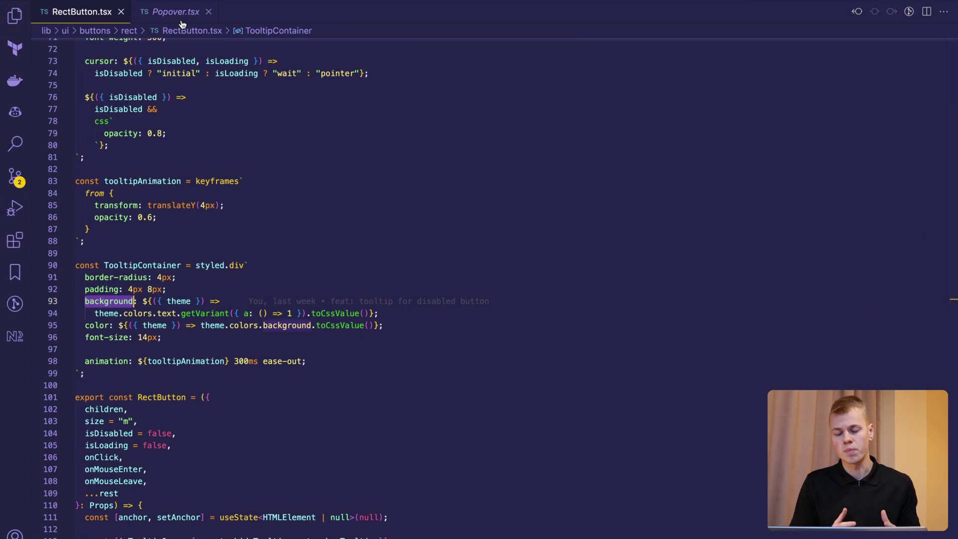
left_click(178, 14)
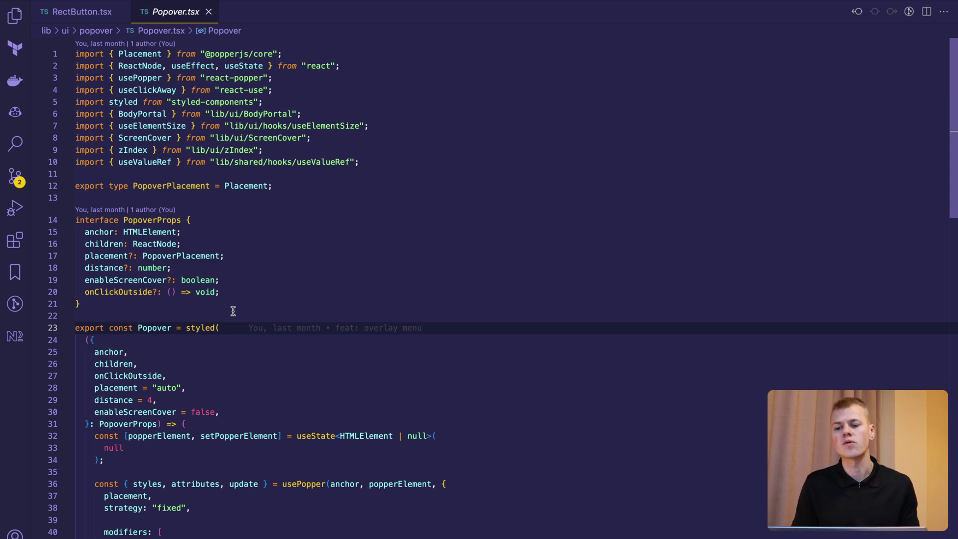
scroll(232, 311, "down", 4)
scroll(233, 312, "down", 4)
scroll(233, 311, "down", 2)
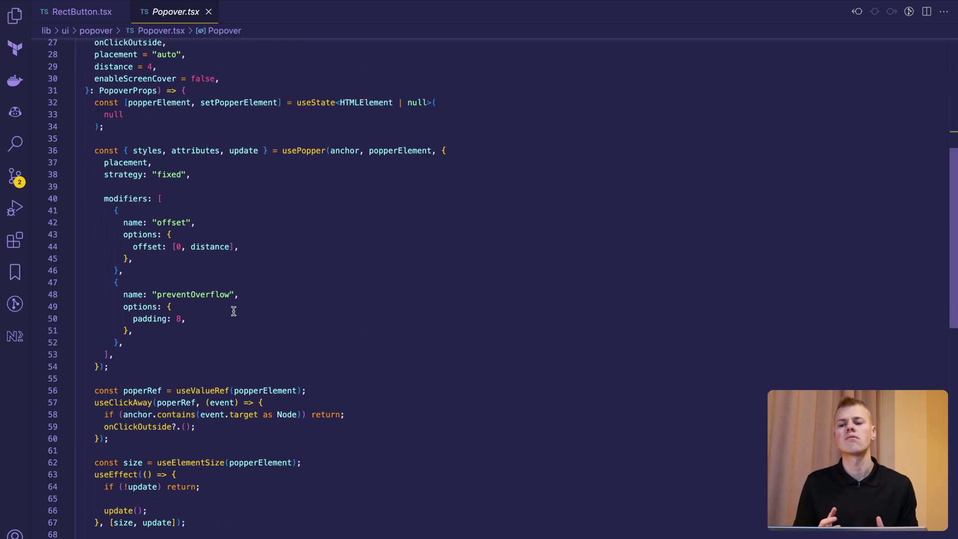
scroll(233, 312, "down", 4)
scroll(233, 312, "down", 4)
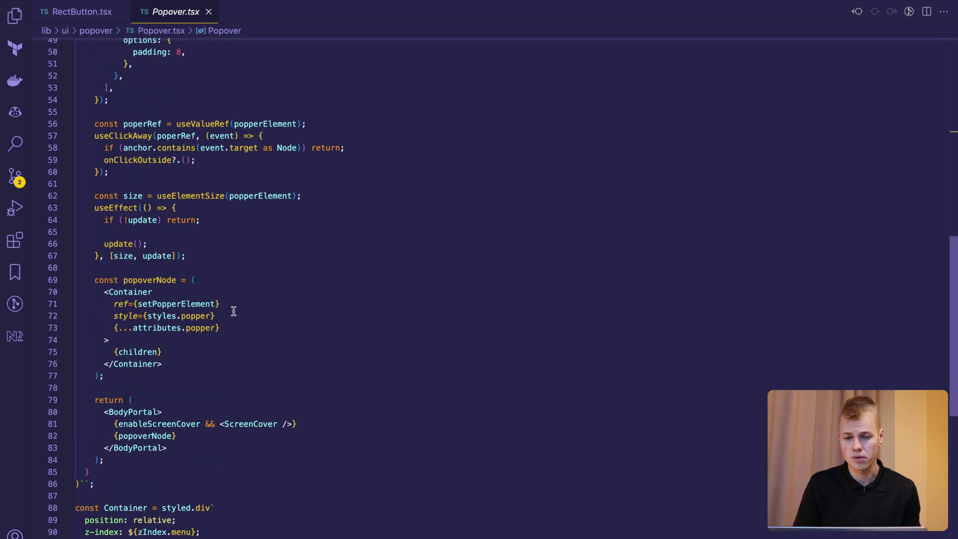